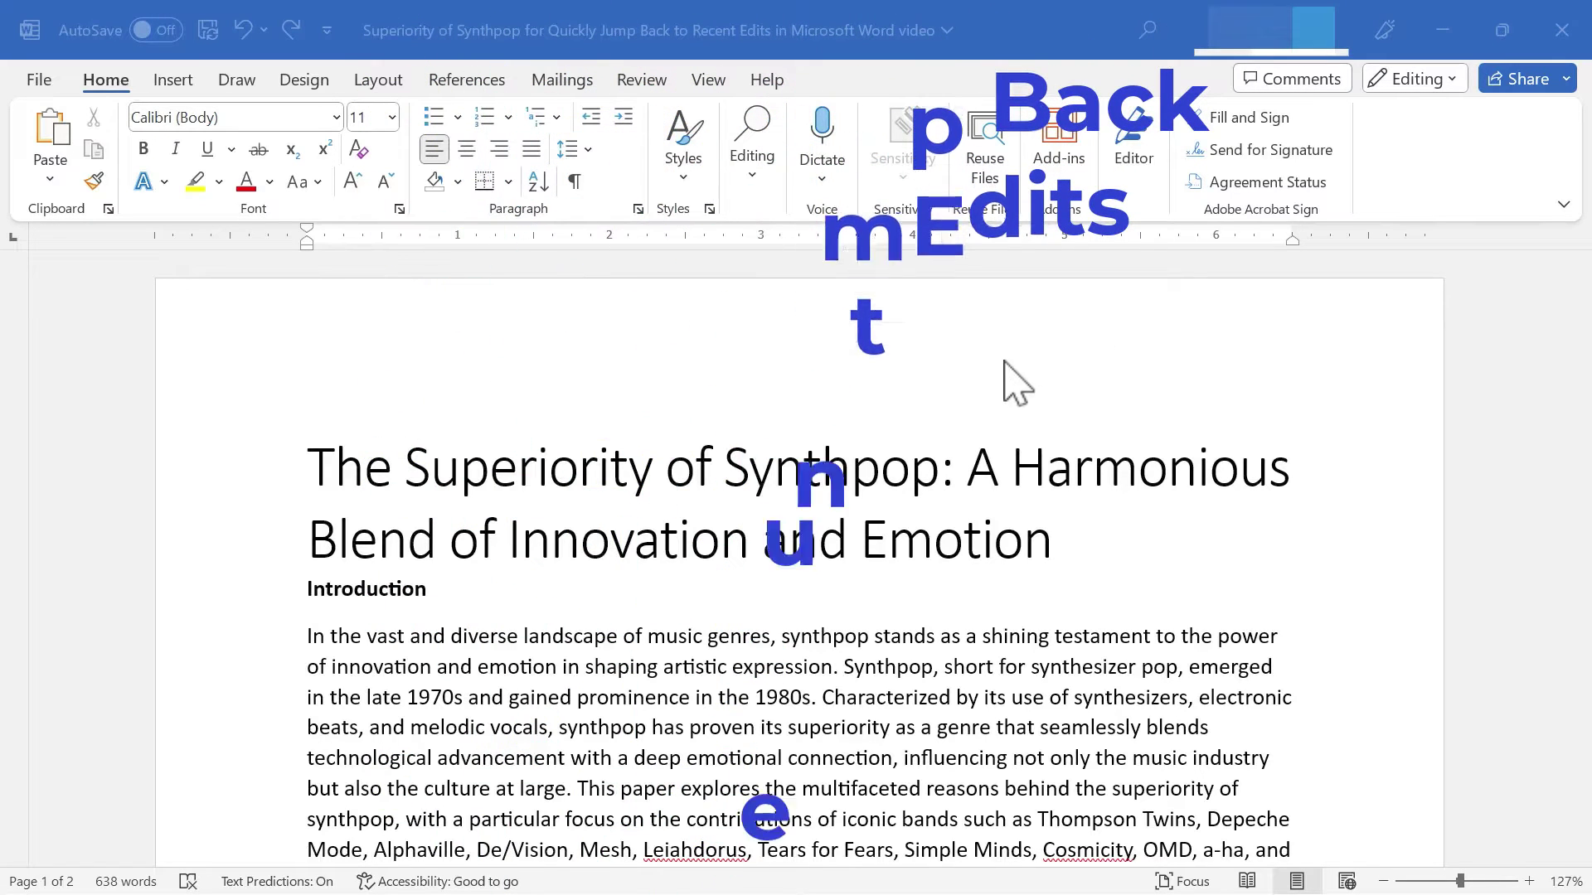
pyautogui.scroll(-2, 975, 398)
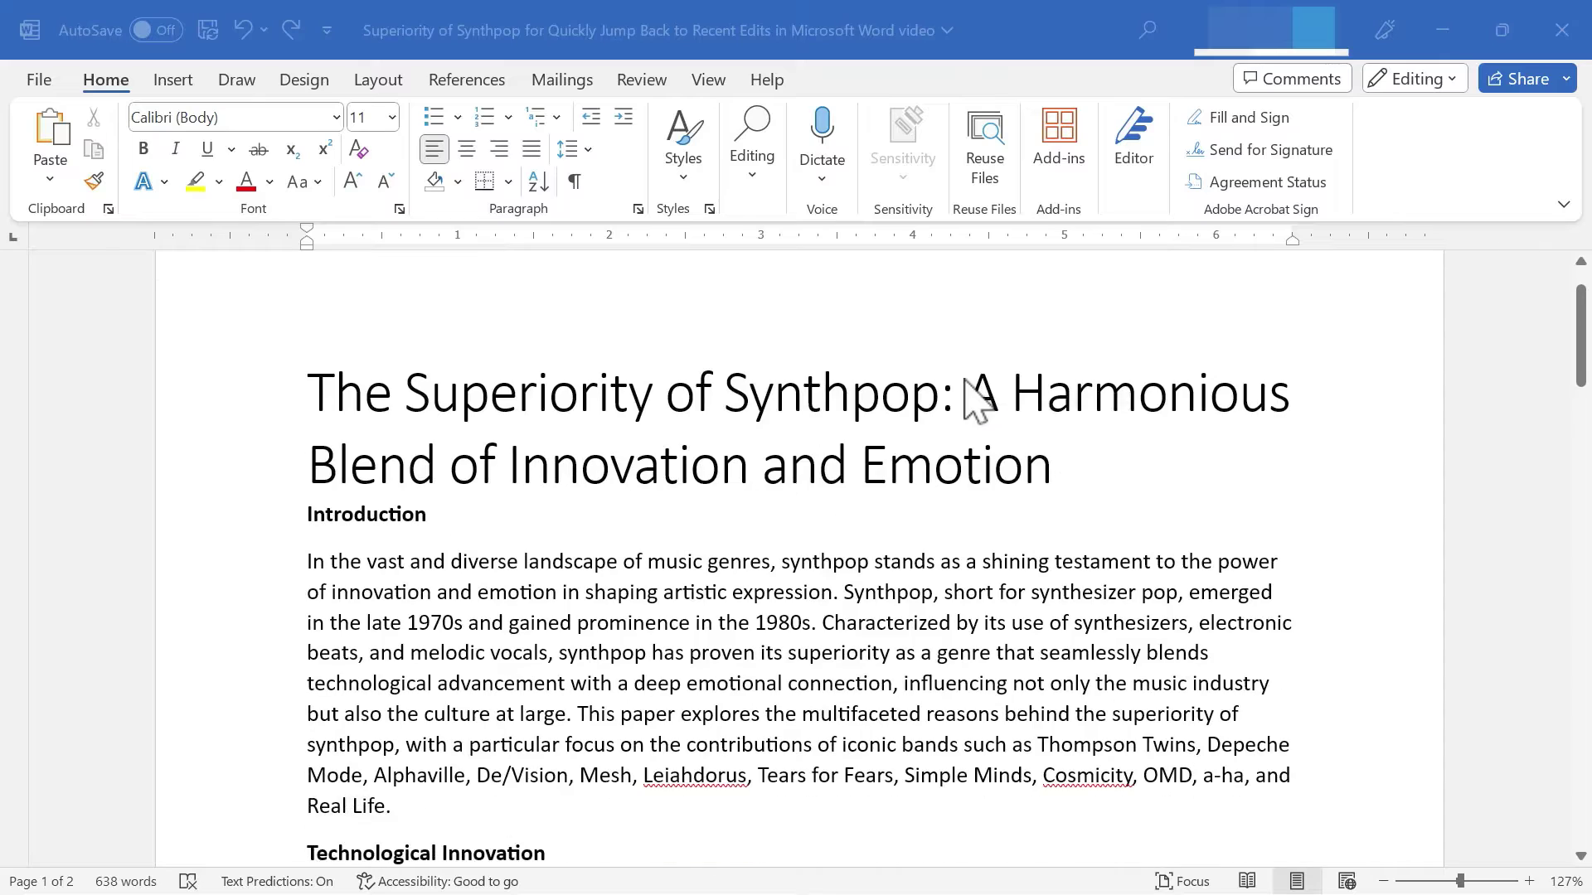
pyautogui.scroll(-2, 977, 398)
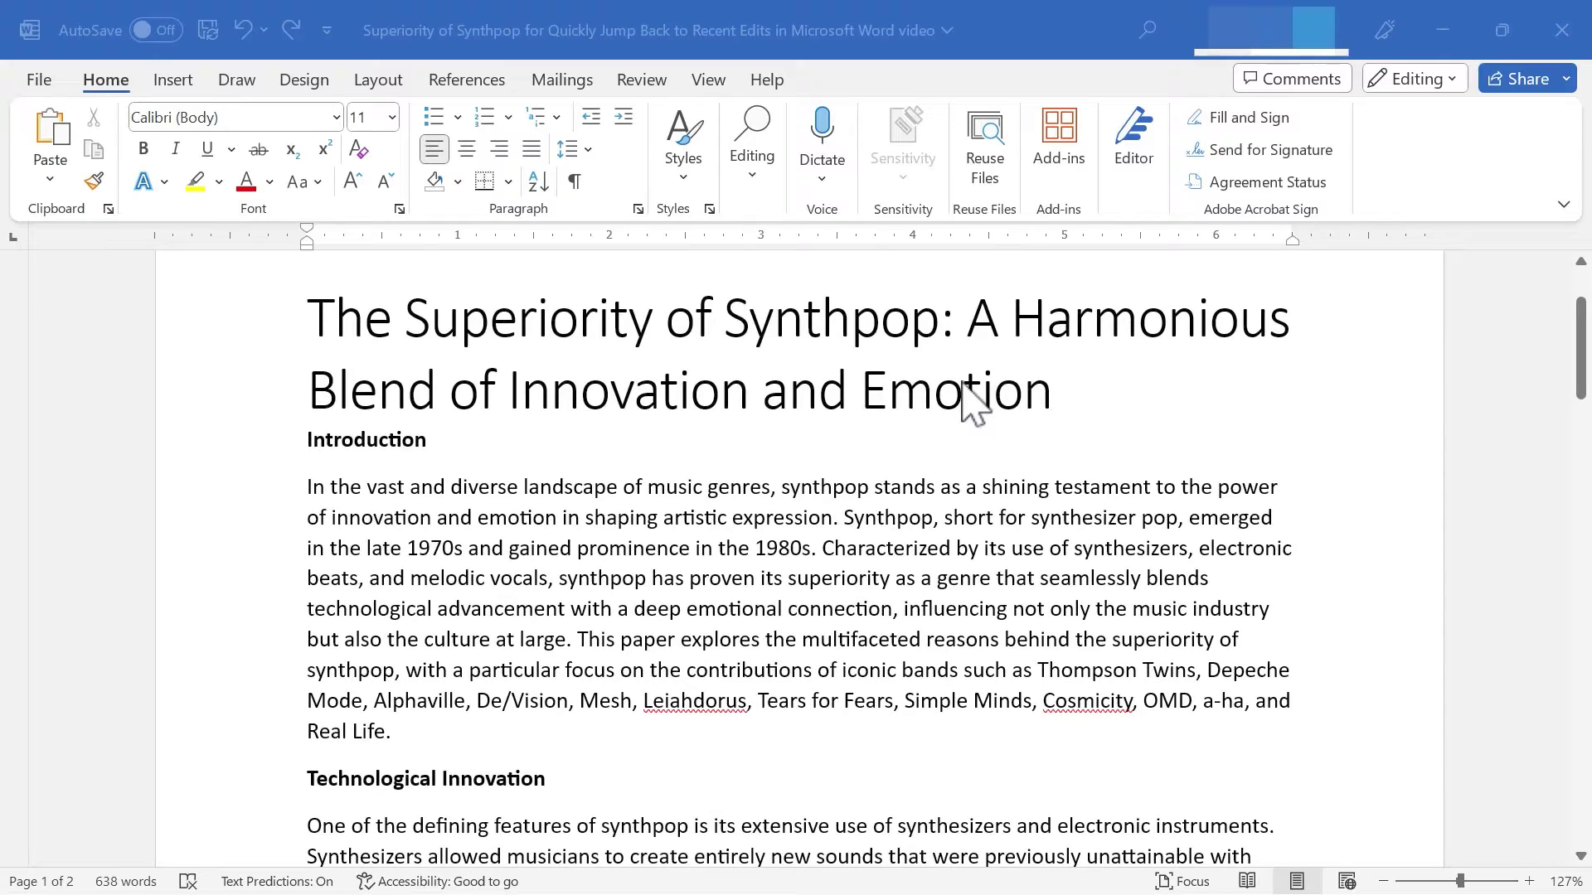
pyautogui.scroll(-3, 977, 398)
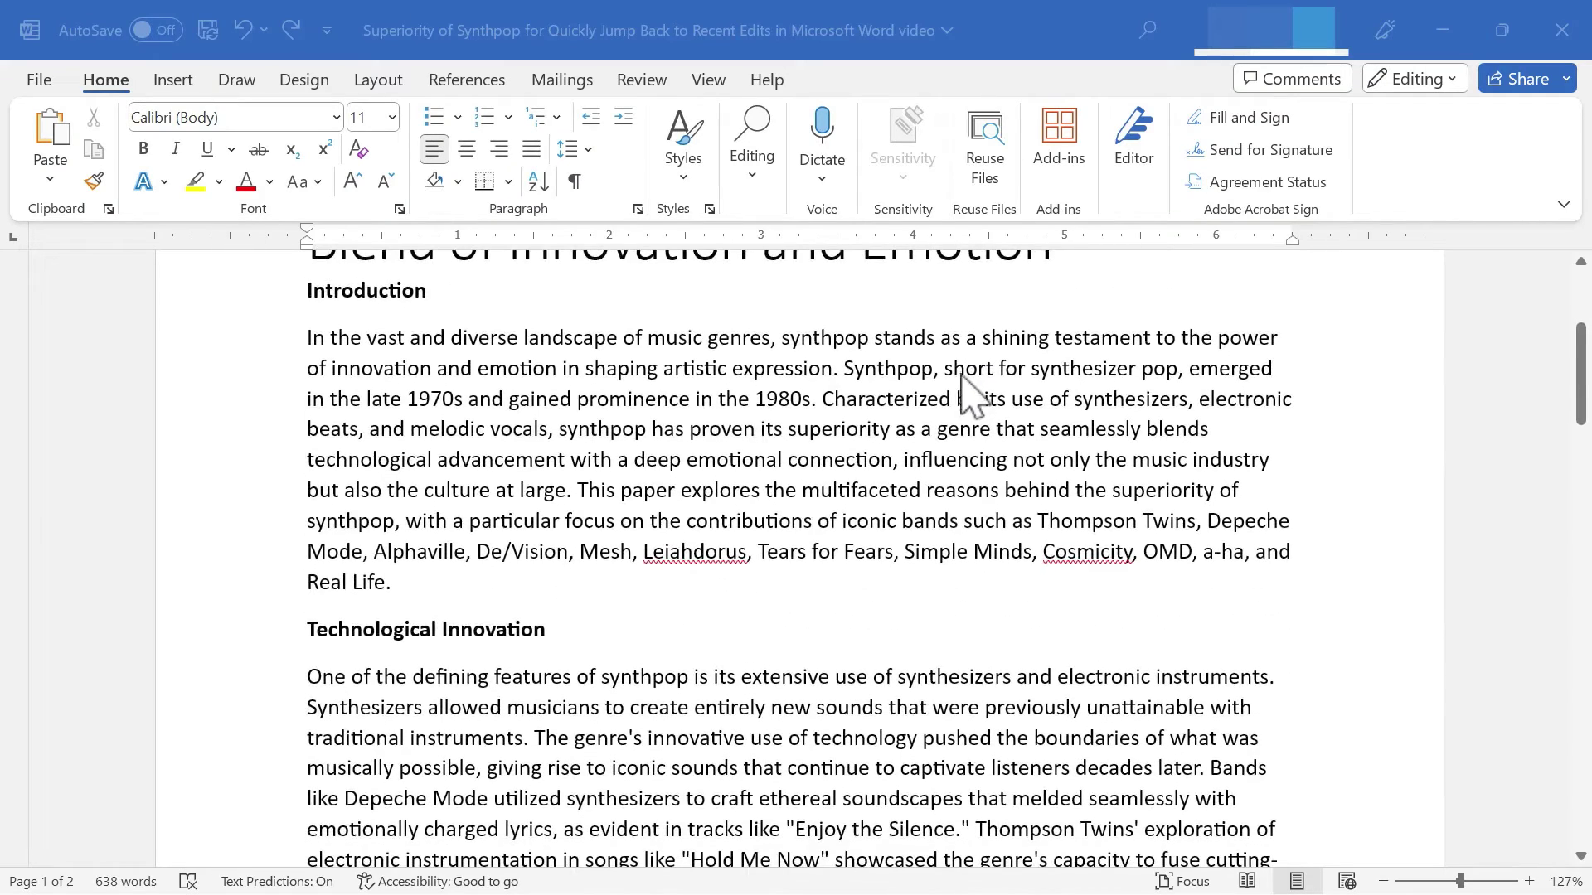
pyautogui.scroll(-3, 971, 396)
pyautogui.scroll(-2, 983, 392)
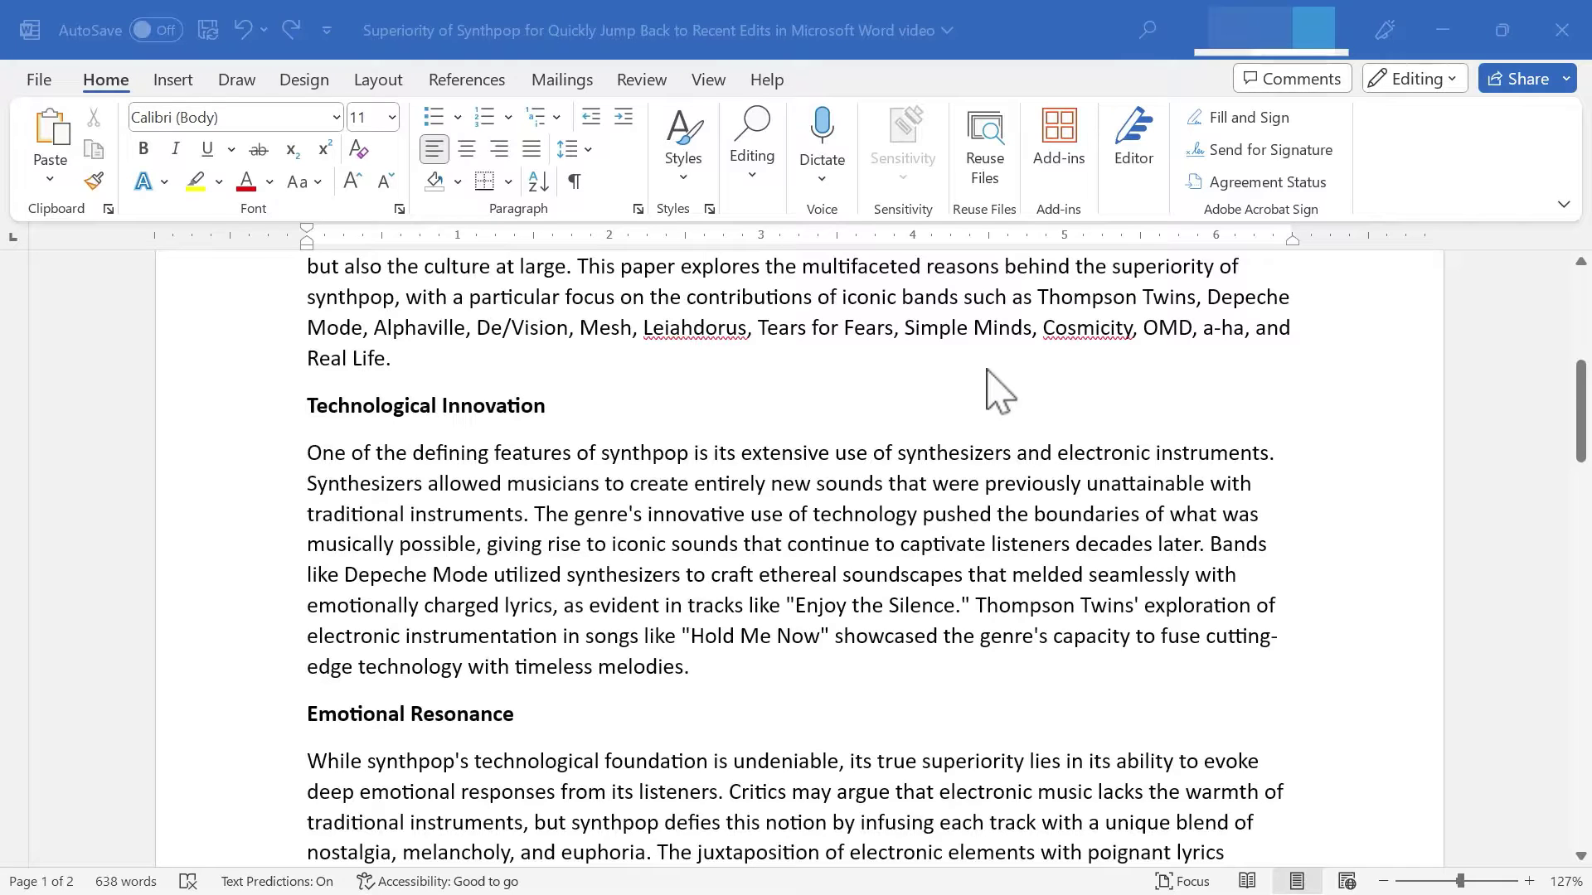
# Cut 'Simple Minds', use 'powerful', 'look' and 'Also', and add 'and appeal'.
pyautogui.moveTo(1031, 327); pyautogui.dragTo(905, 328)
pyautogui.press('Delete')
pyautogui.scroll(-3, 940, 374)
pyautogui.scroll(-2, 940, 380)
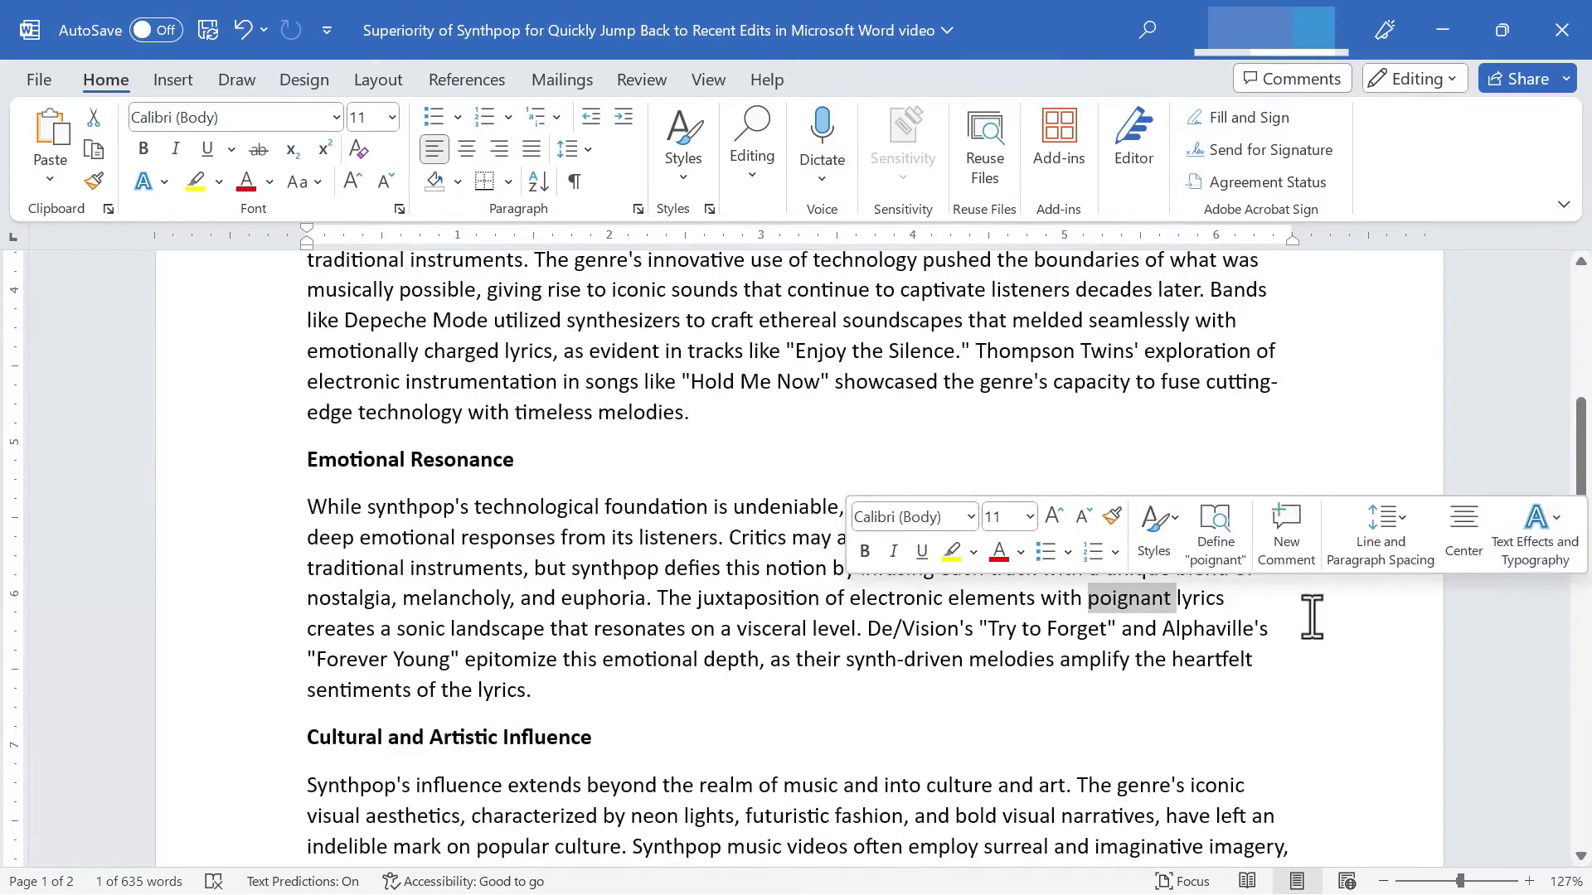
pyautogui.write('powerful')
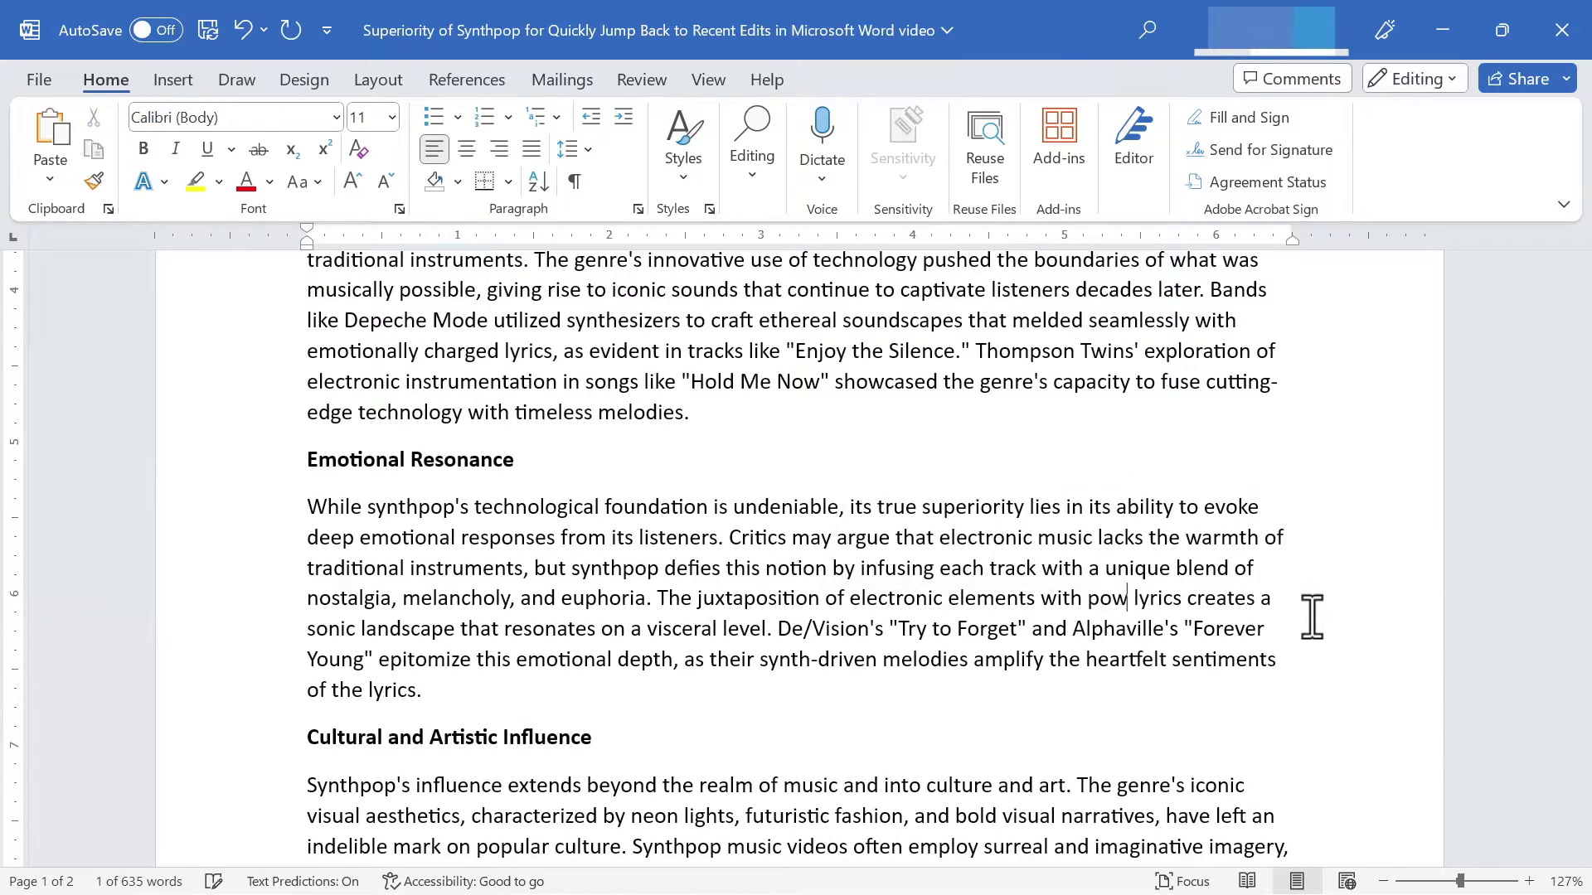
pyautogui.scroll(-3, 1312, 616)
pyautogui.doubleClick(415, 518)
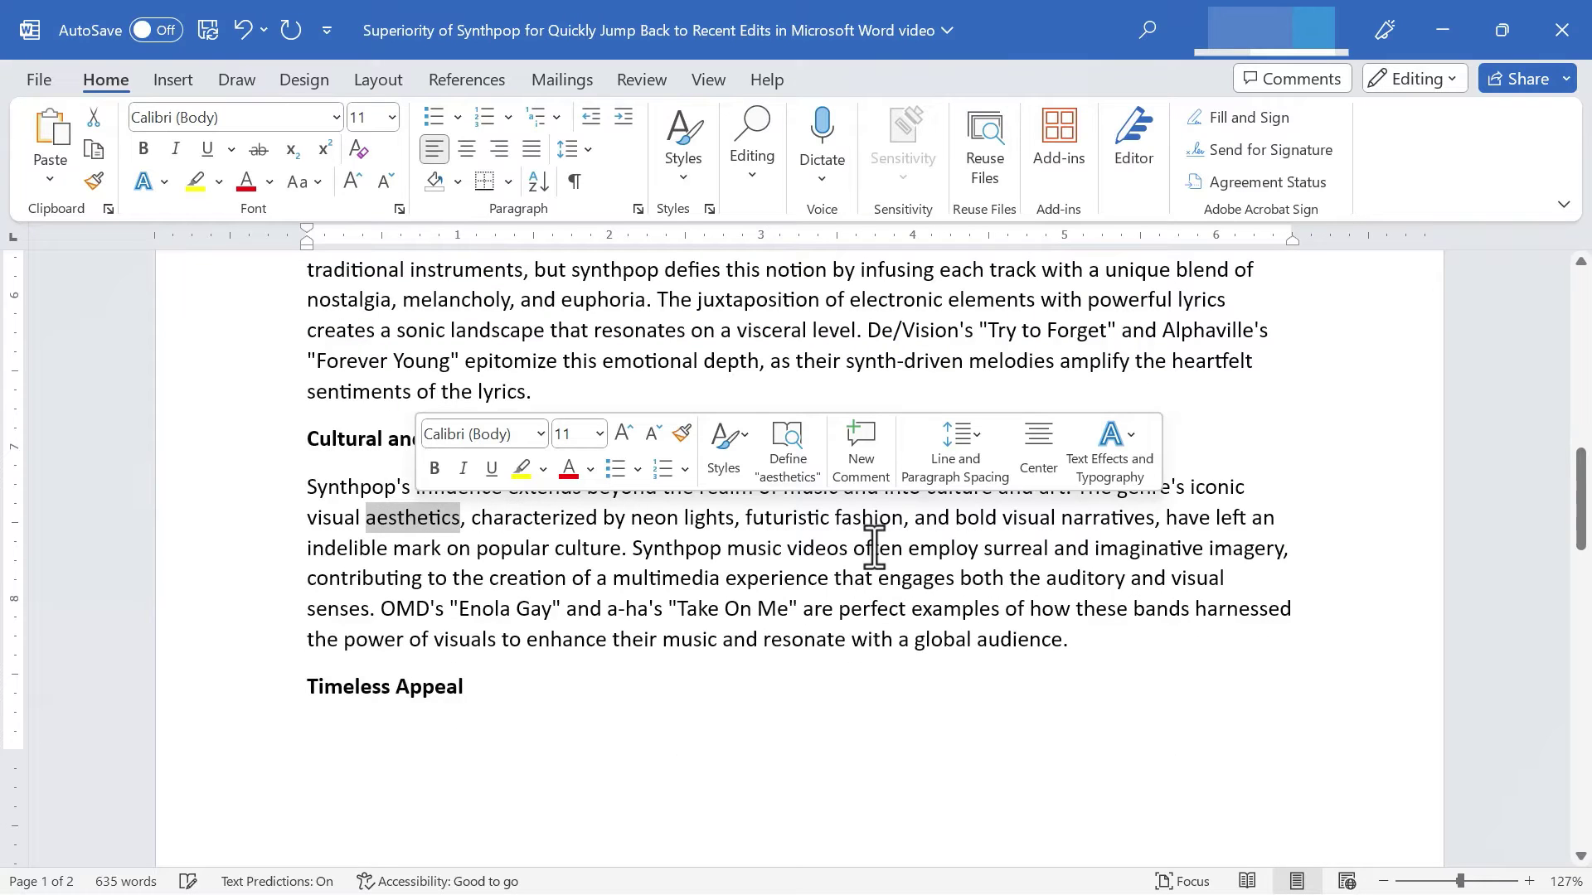
pyautogui.write('look')
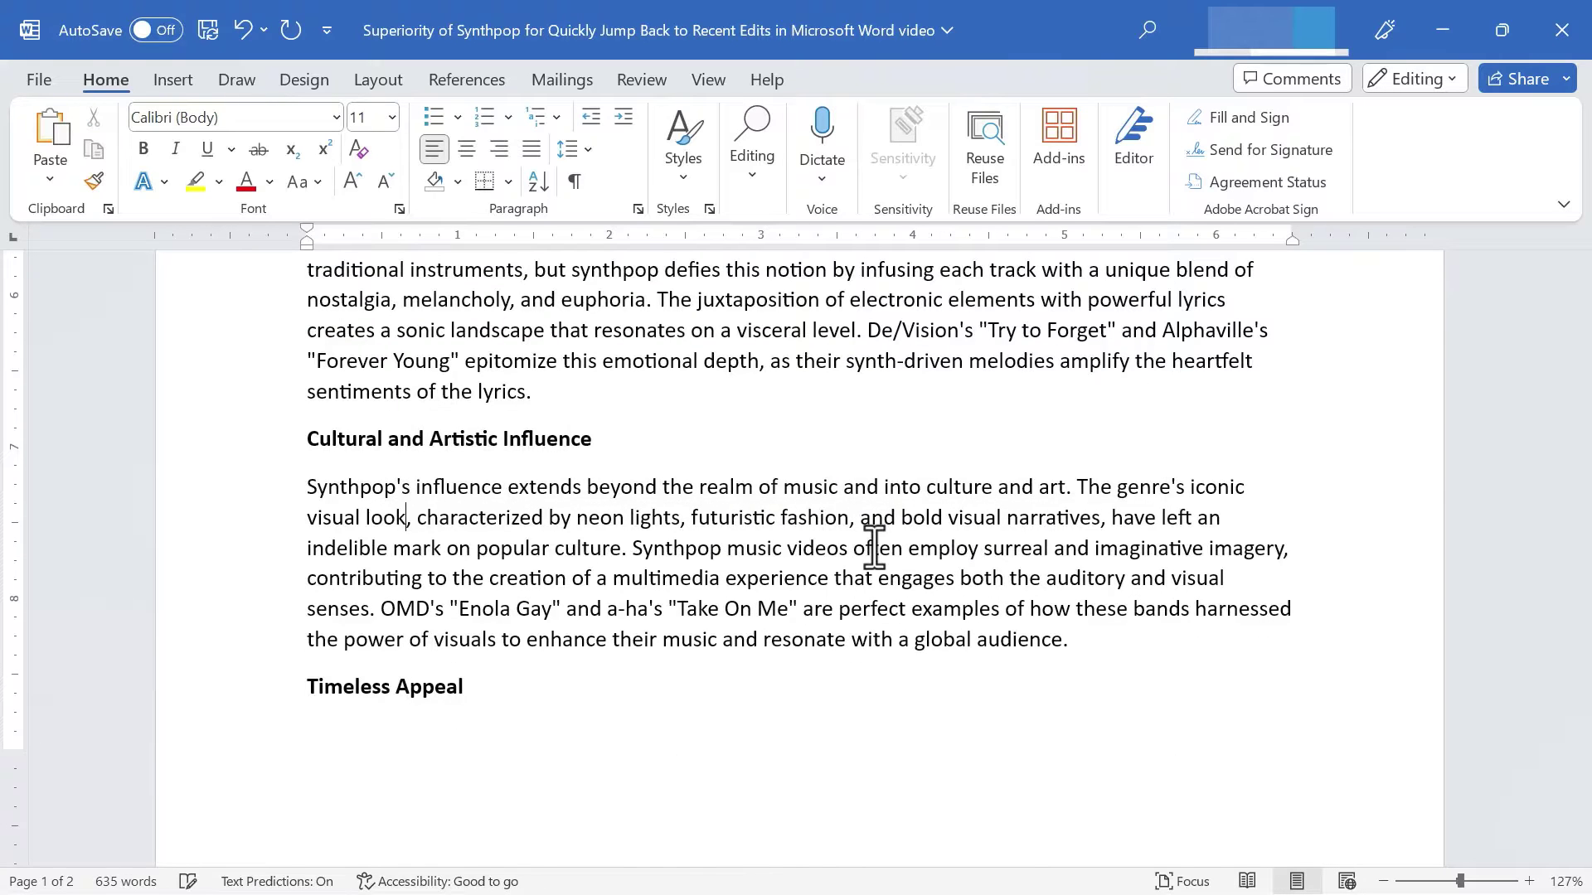
pyautogui.scroll(-3, 875, 548)
pyautogui.write('and appeal')
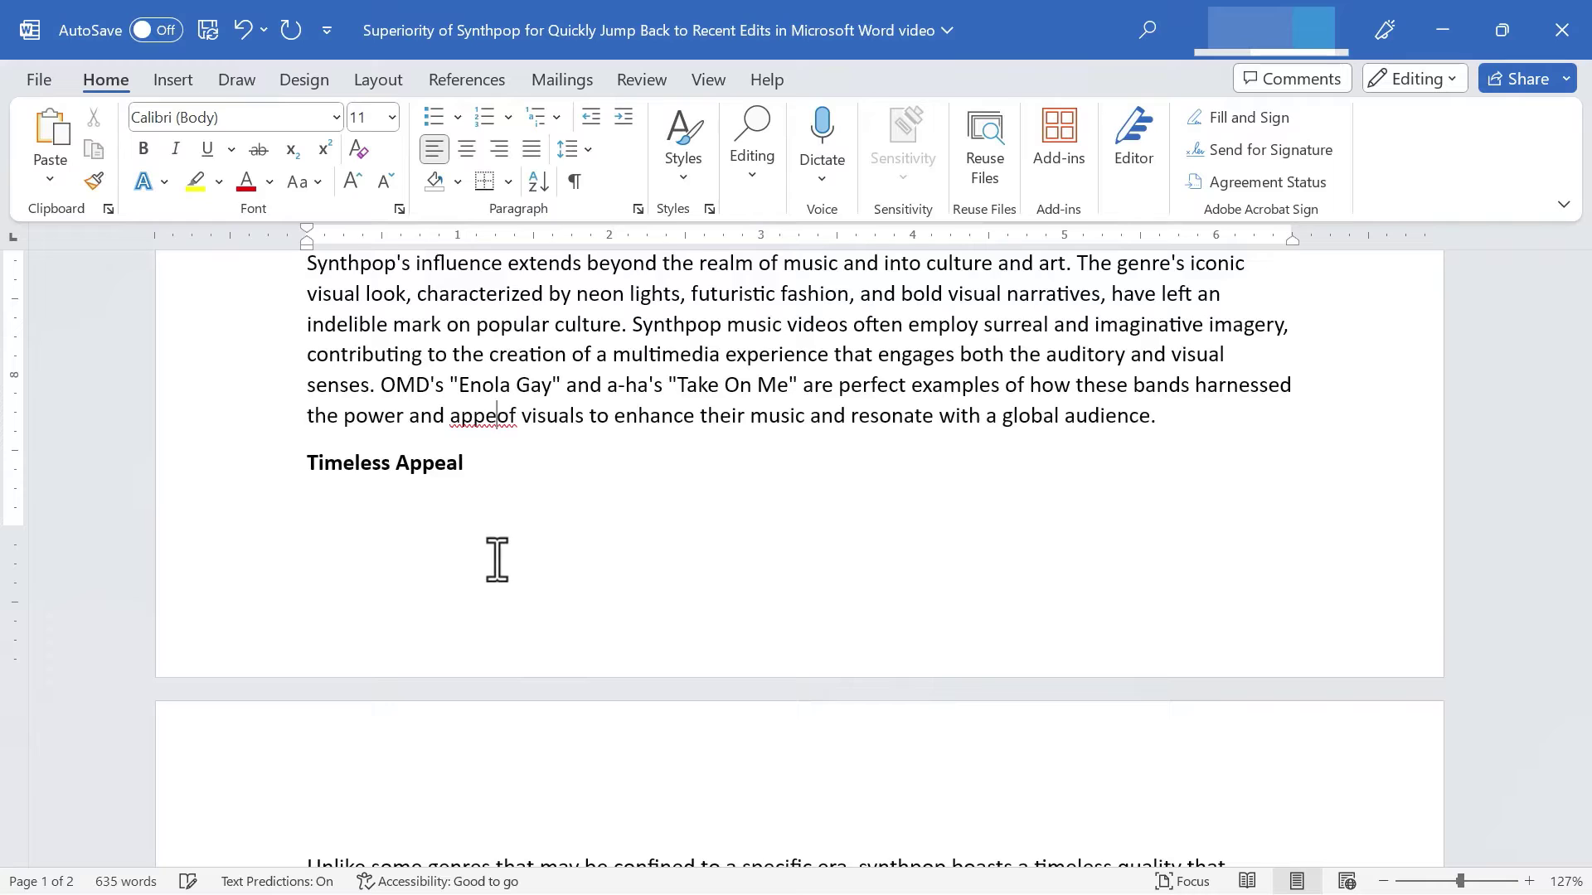
pyautogui.scroll(-3, 497, 560)
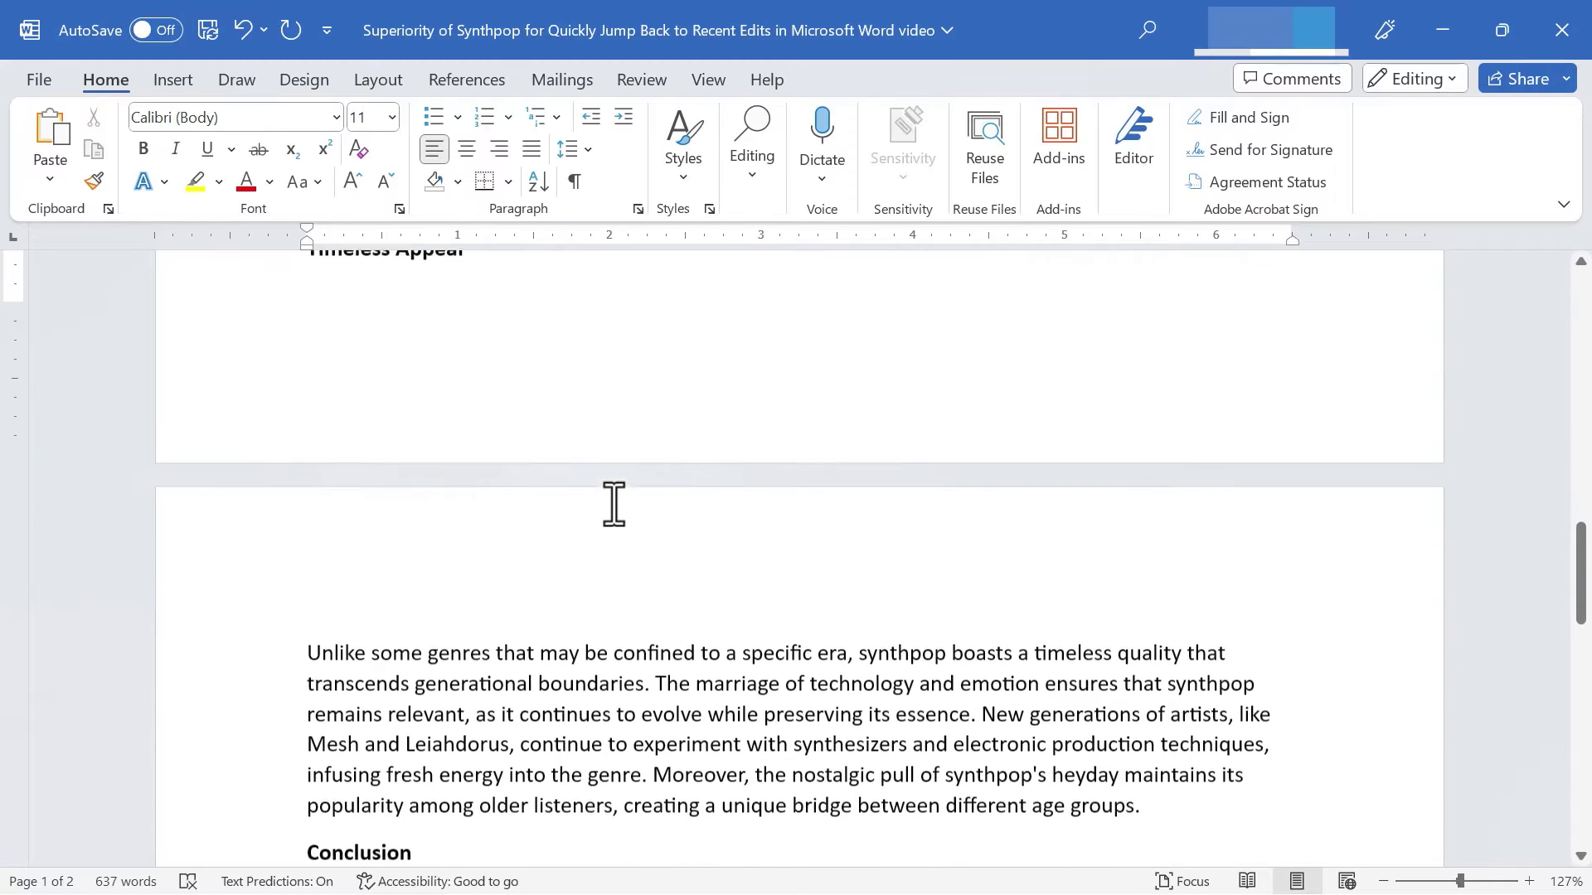
pyautogui.scroll(-3, 496, 560)
pyautogui.scroll(-2, 612, 517)
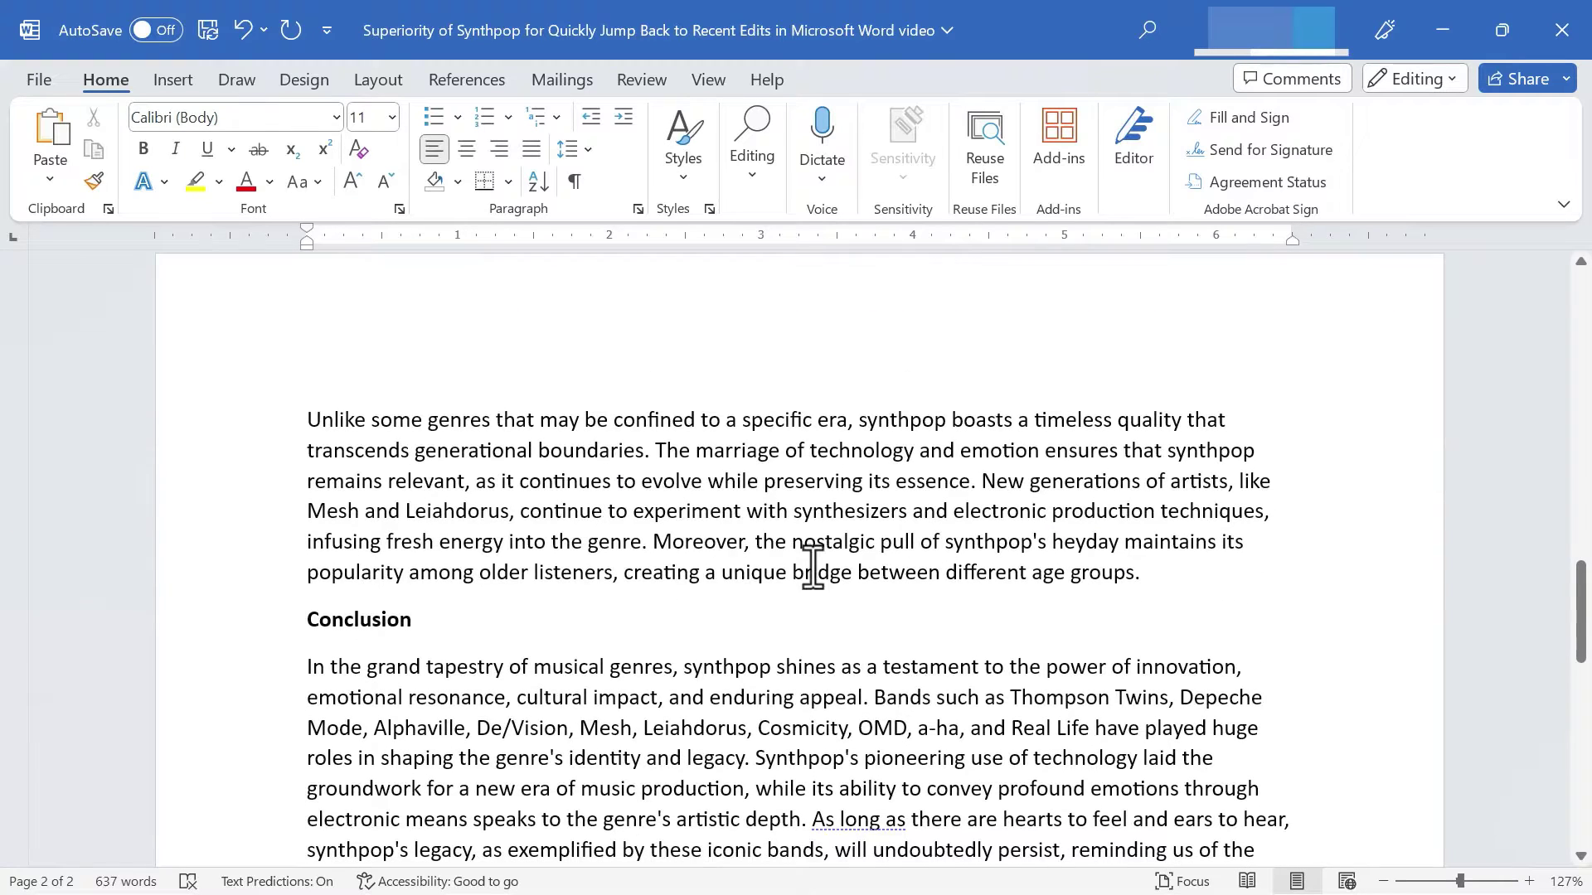
pyautogui.doubleClick(699, 542)
pyautogui.write('Also')
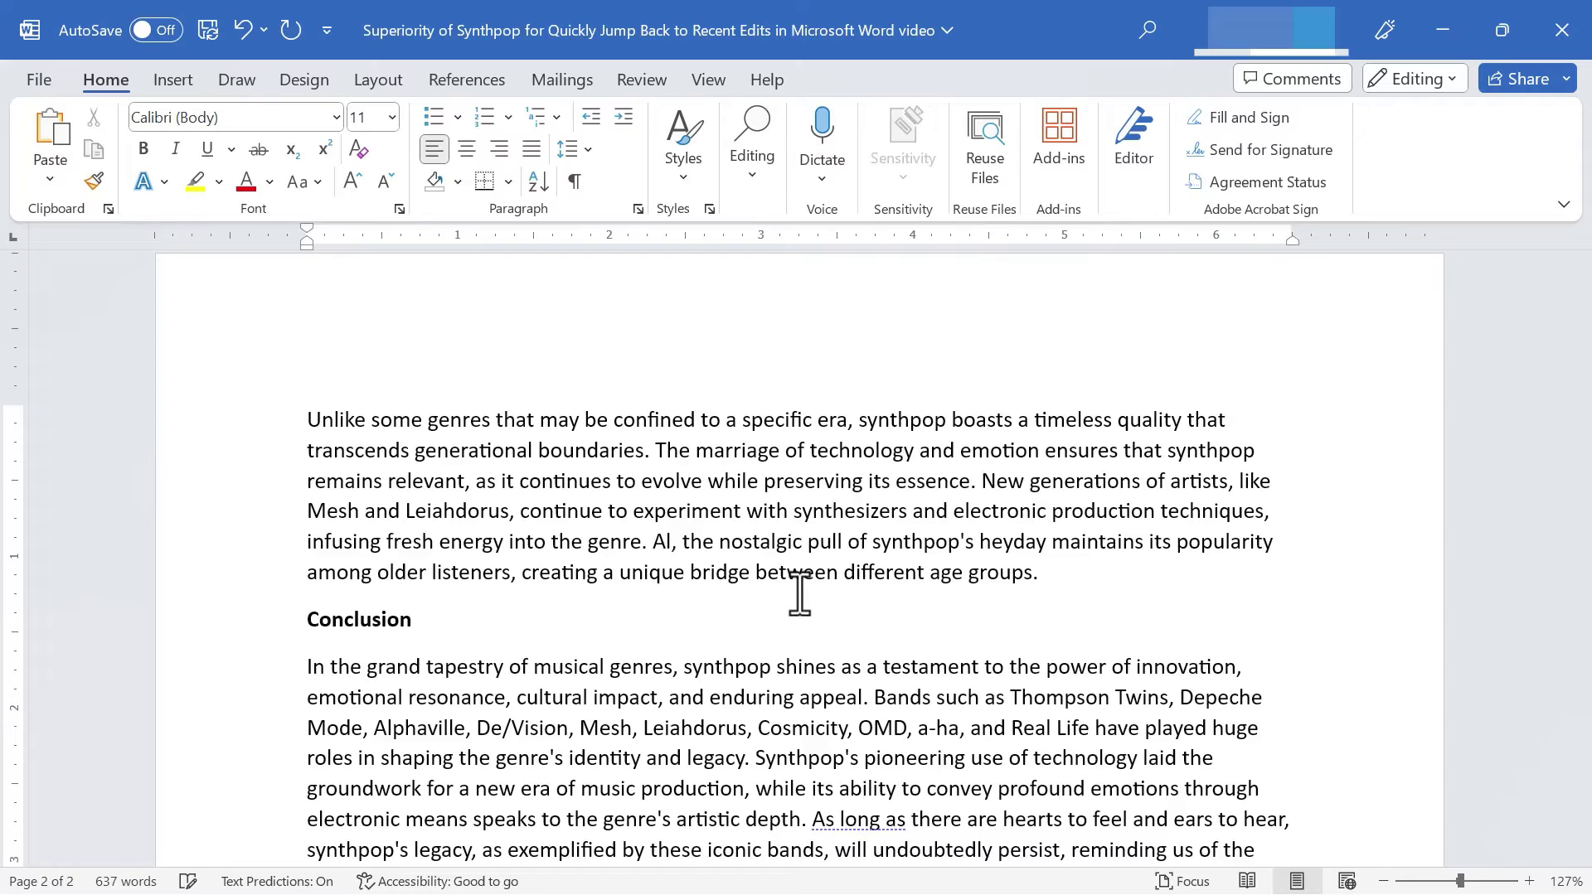
pyautogui.hotkey('shift', 'F5')
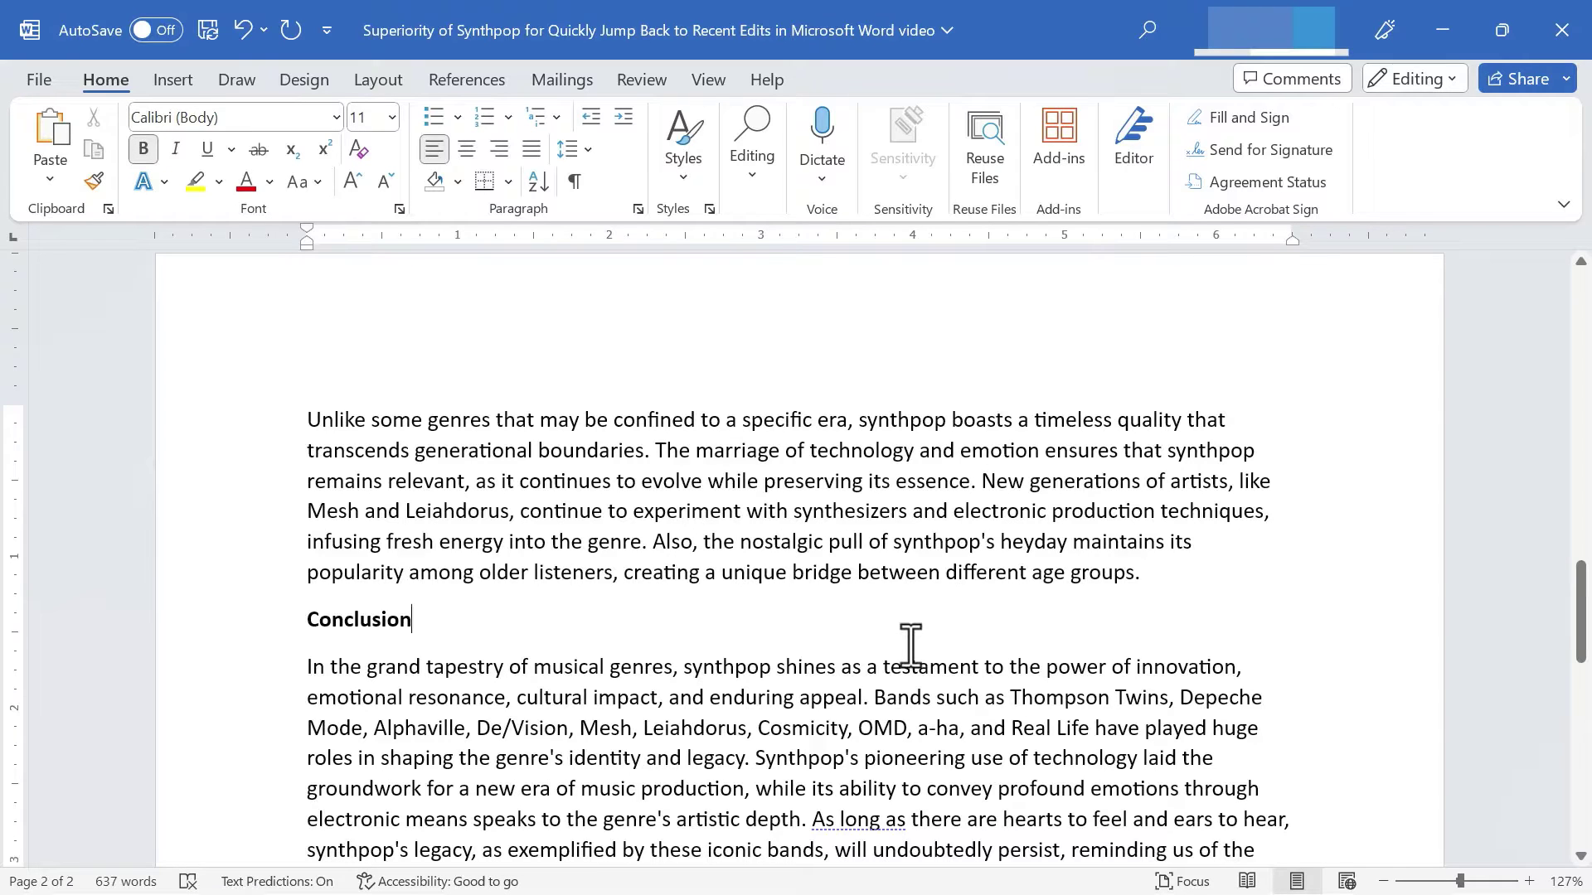
pyautogui.scroll(-5, 911, 645)
pyautogui.scroll(-2, 910, 597)
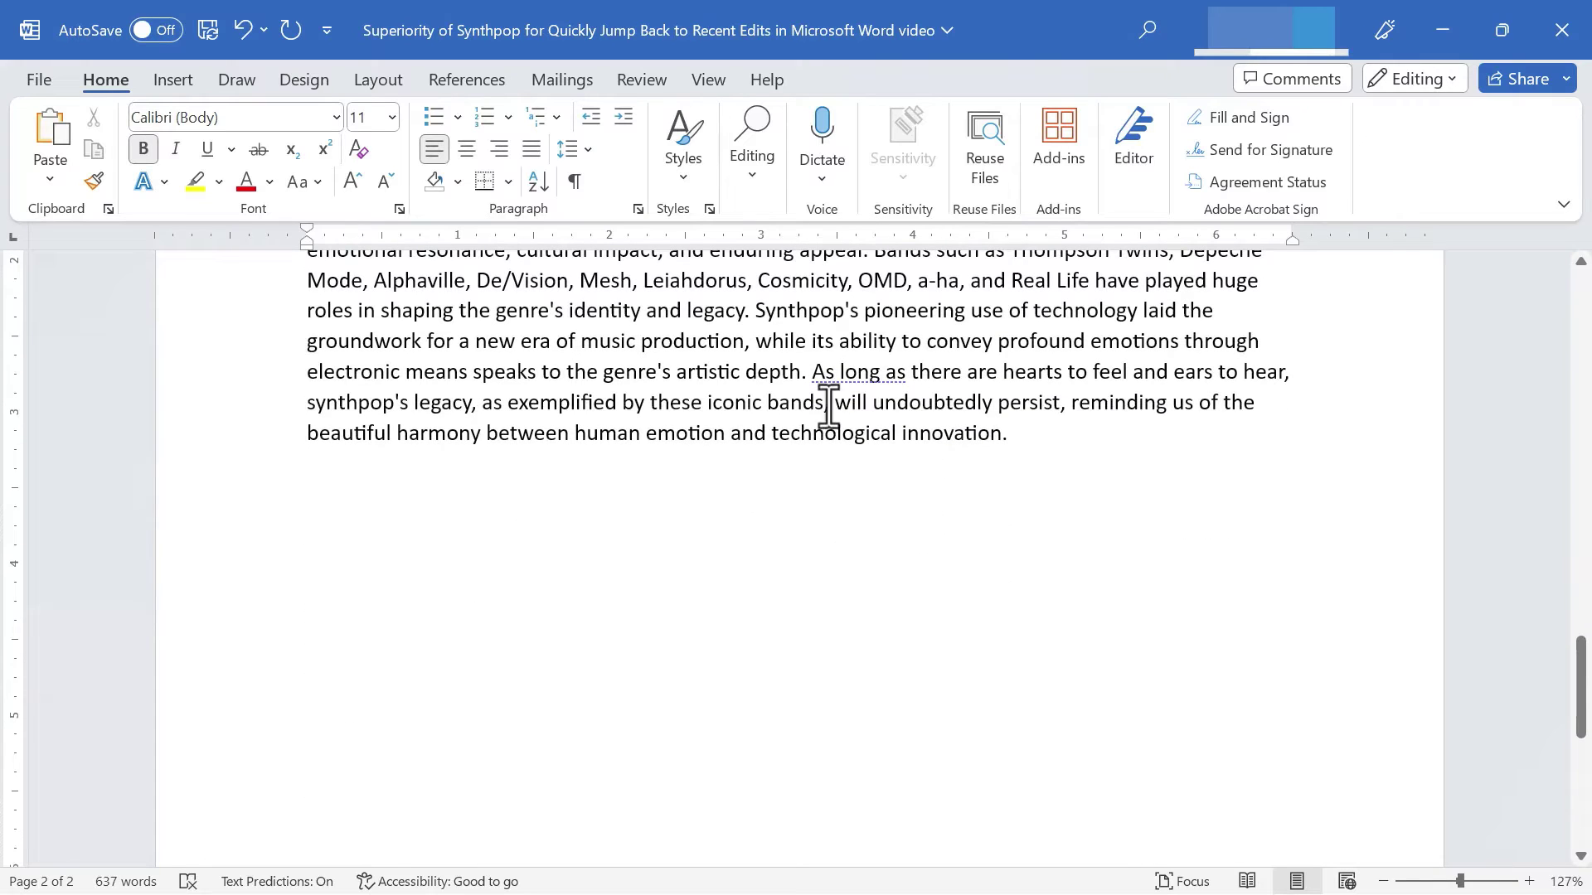
pyautogui.click(1034, 438)
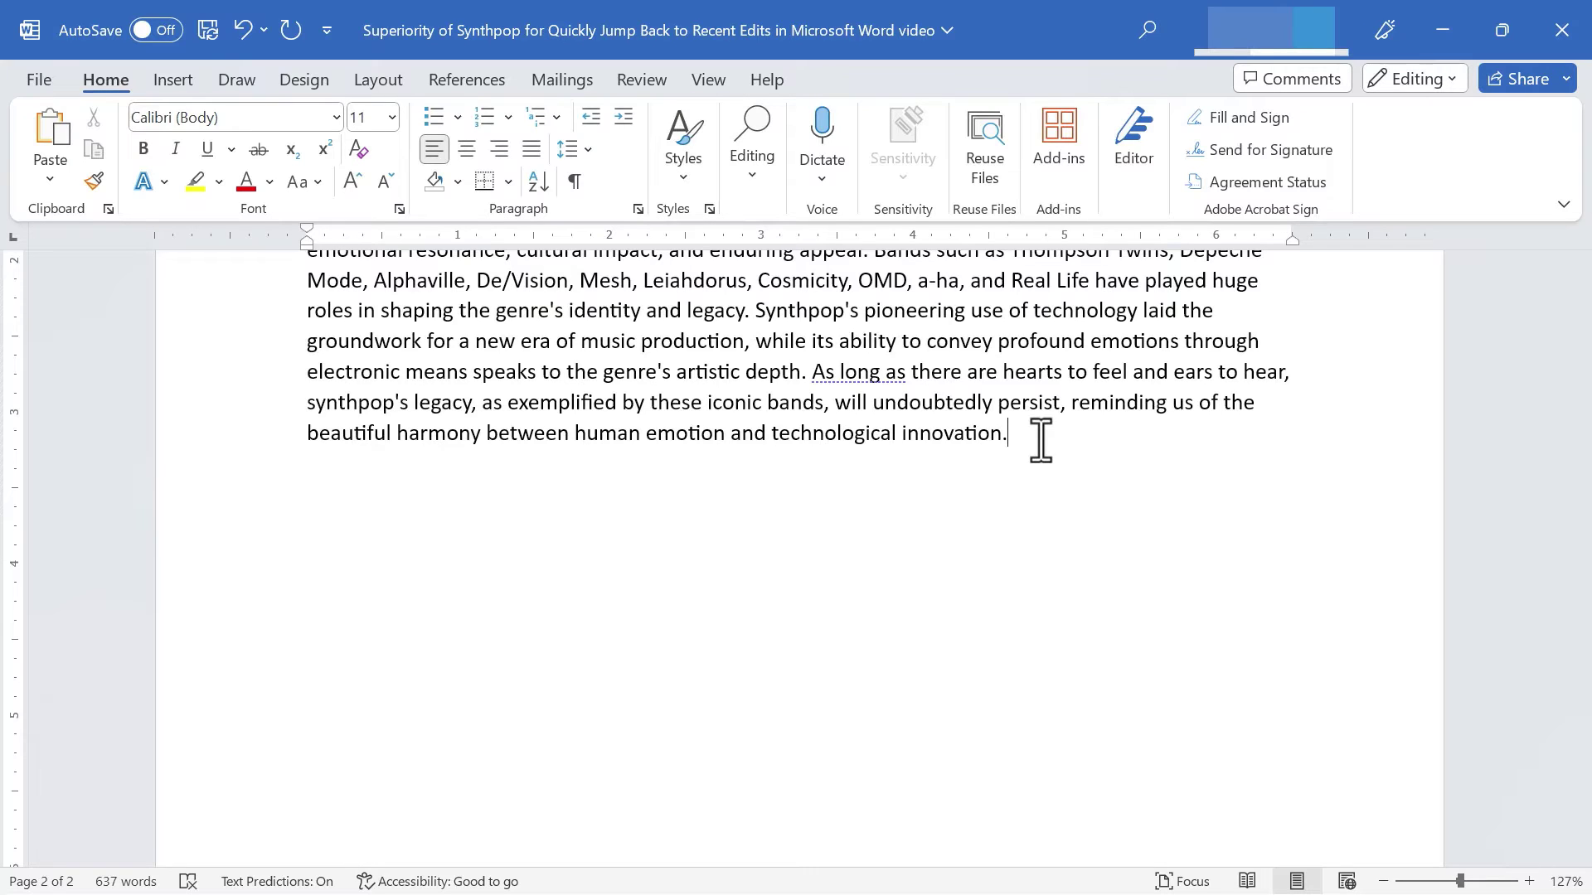
# Jump back to the 'Also' edit just before the Conclusion.
pyautogui.hotkey('shift', 'F5')
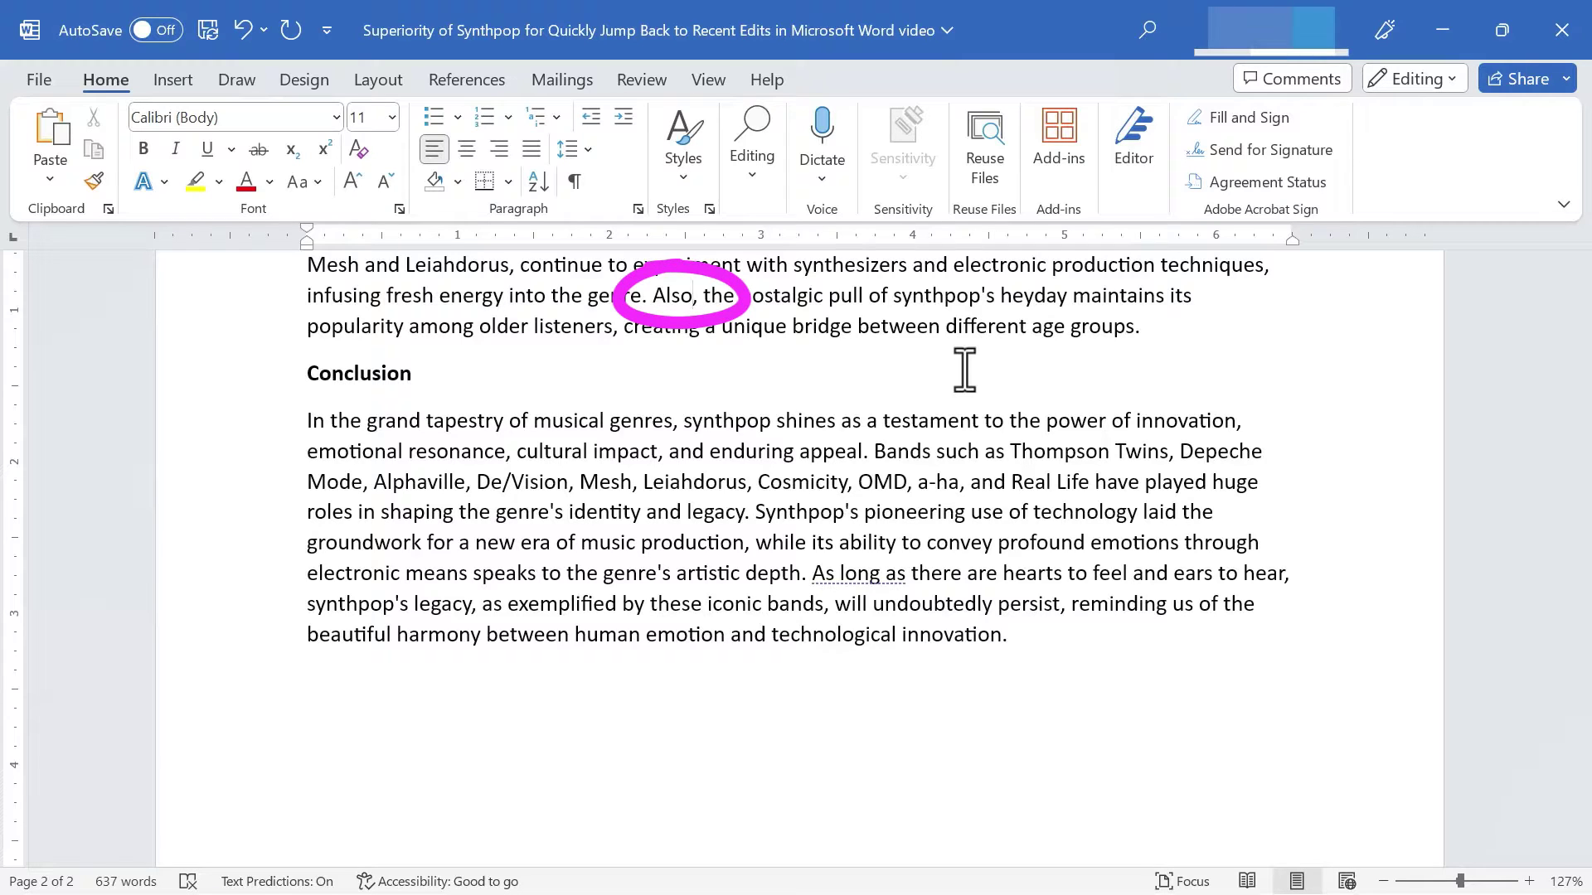
pyautogui.scroll(2, 965, 370)
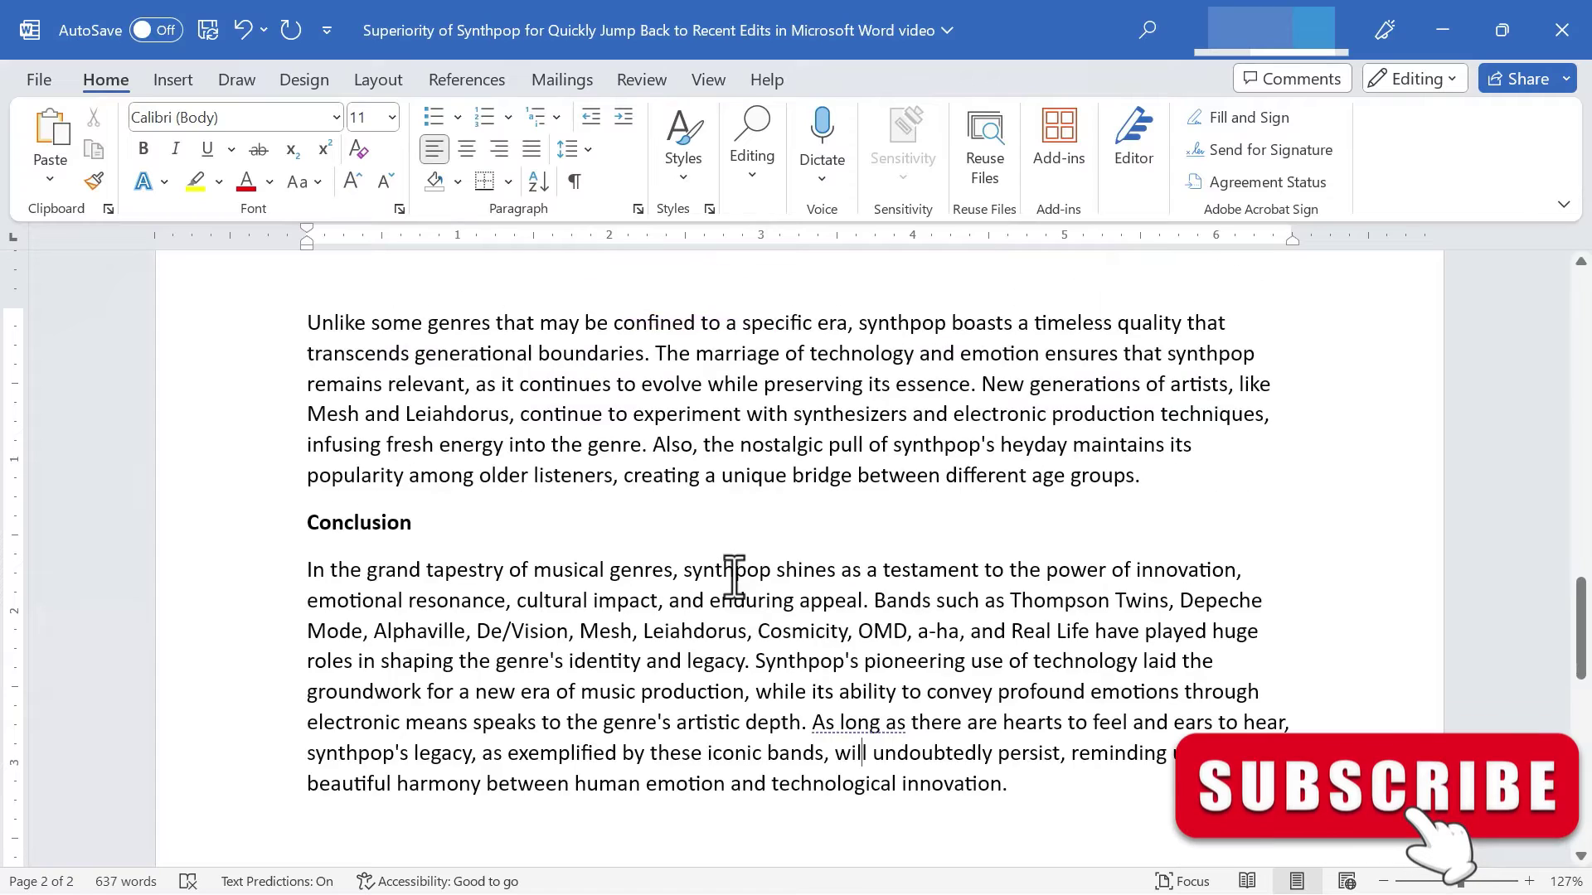
# Edit the Conclusion to 'synth-pop', 'Great musicians and bands such as' and '& Real Life'.
pyautogui.hotkey('ctrl', 'y')
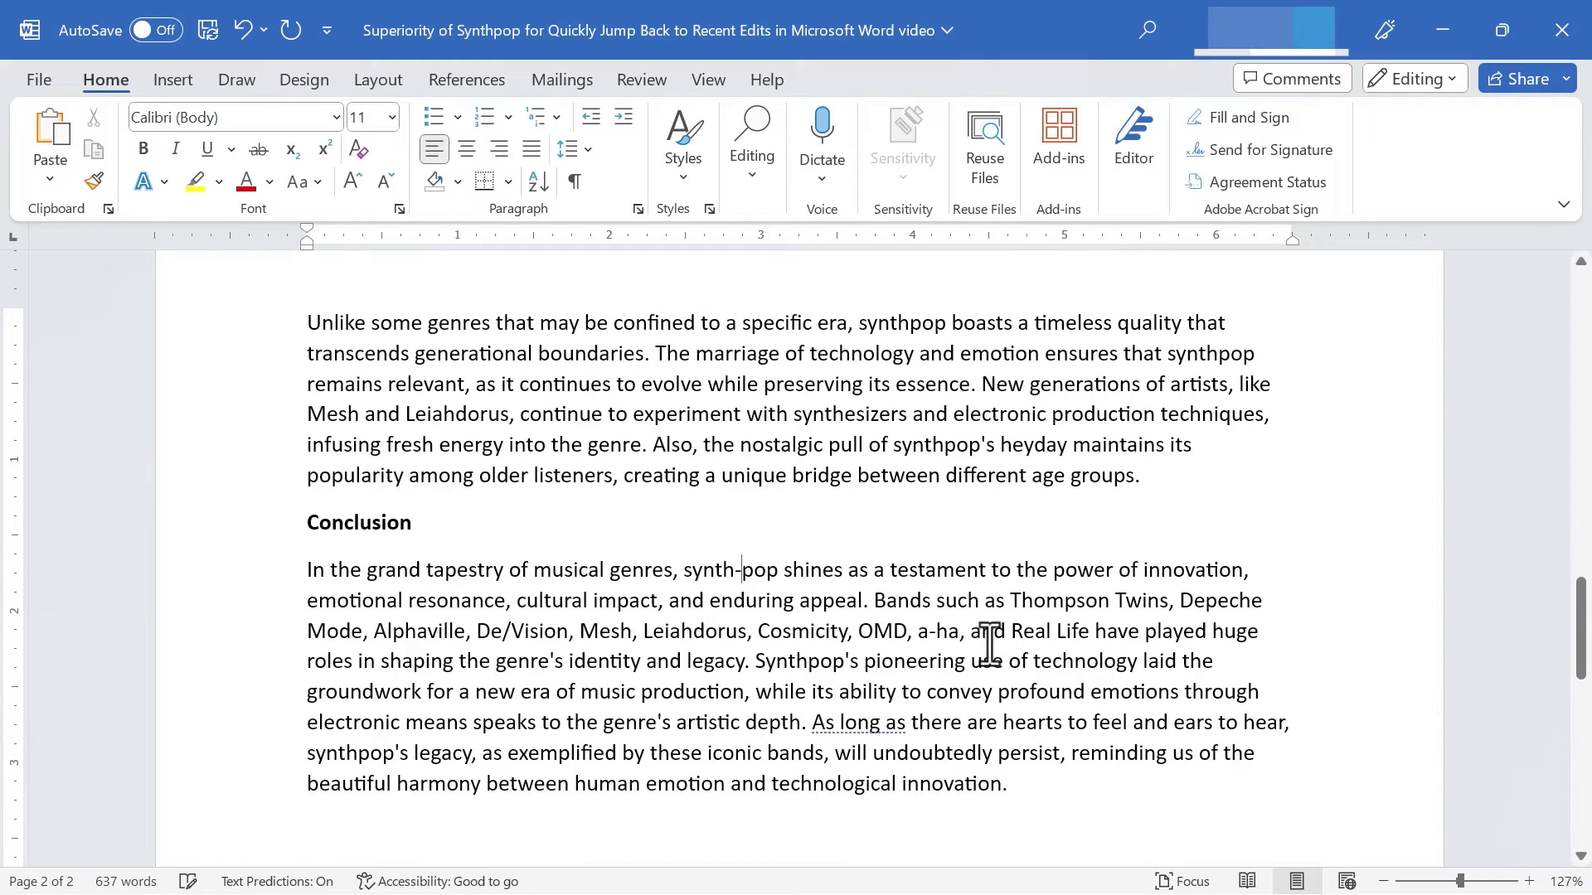
pyautogui.hotkey('ctrl', 'y')
pyautogui.hotkey('ctrl', 'y')
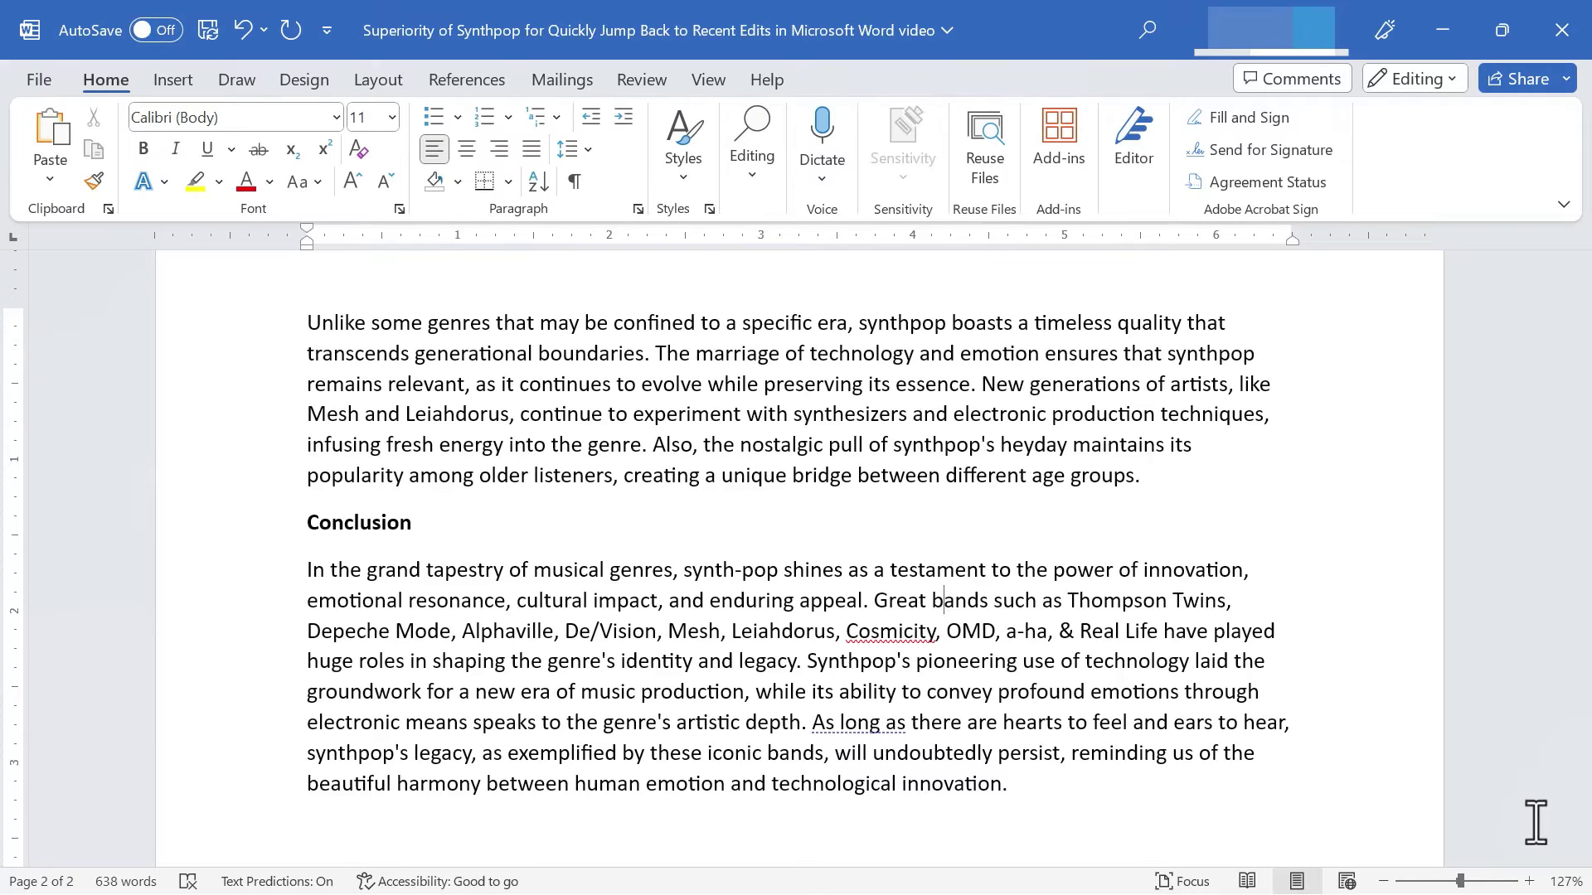
pyautogui.press('BackSpace')
pyautogui.write('muisci')
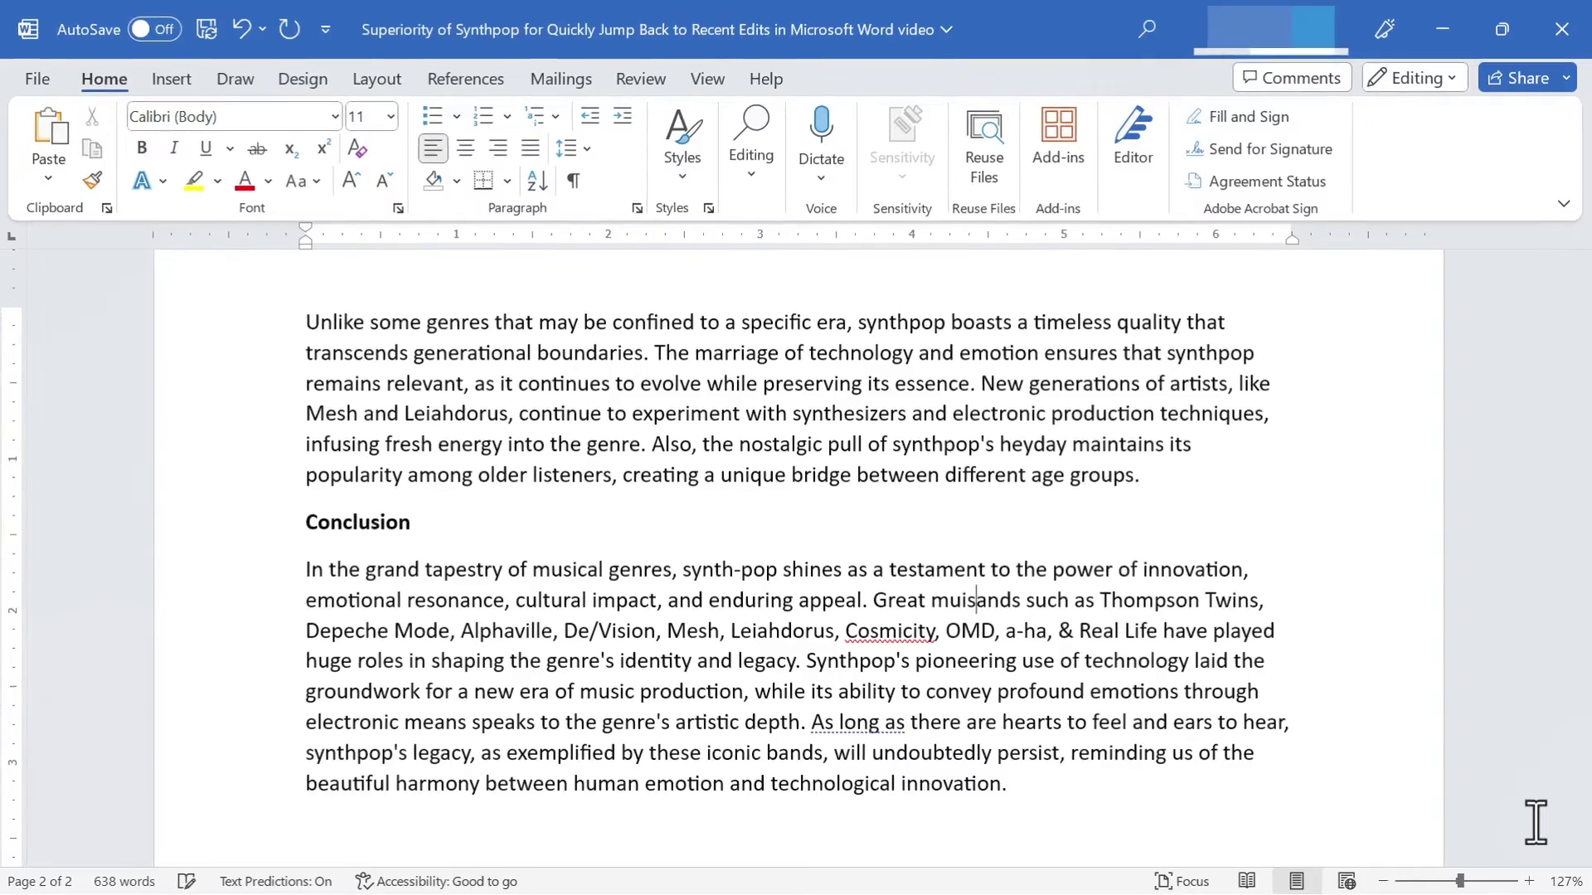
pyautogui.write('ans and b')
pyautogui.hotkey('shift', 'F5')
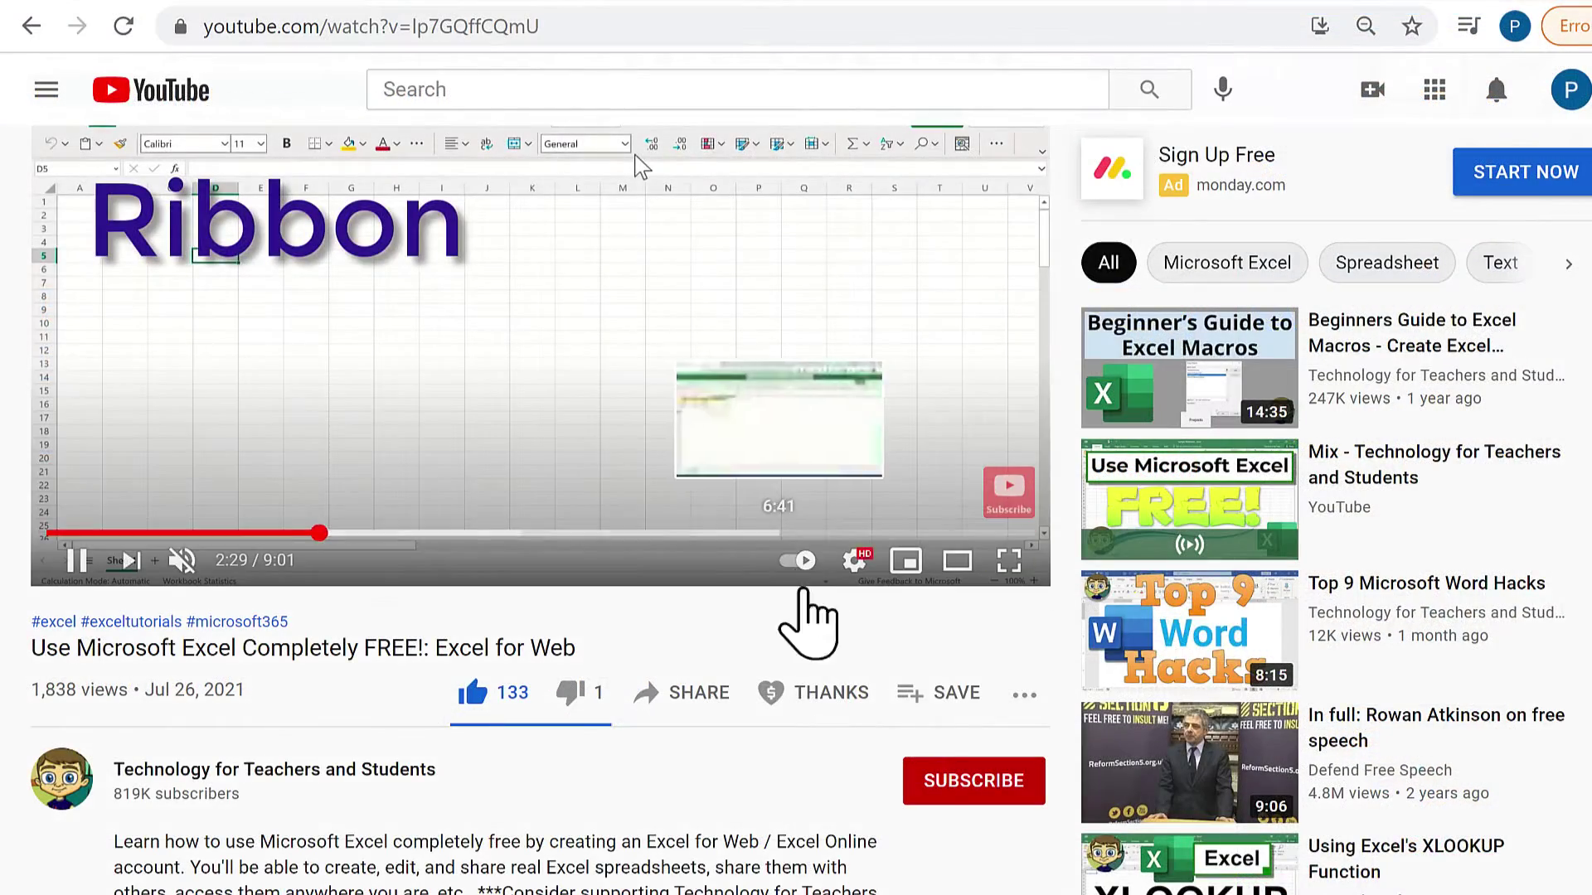
# Open the Super Thanks tip amounts for Technology for Teachers and Students under the video.
pyautogui.click(831, 692)
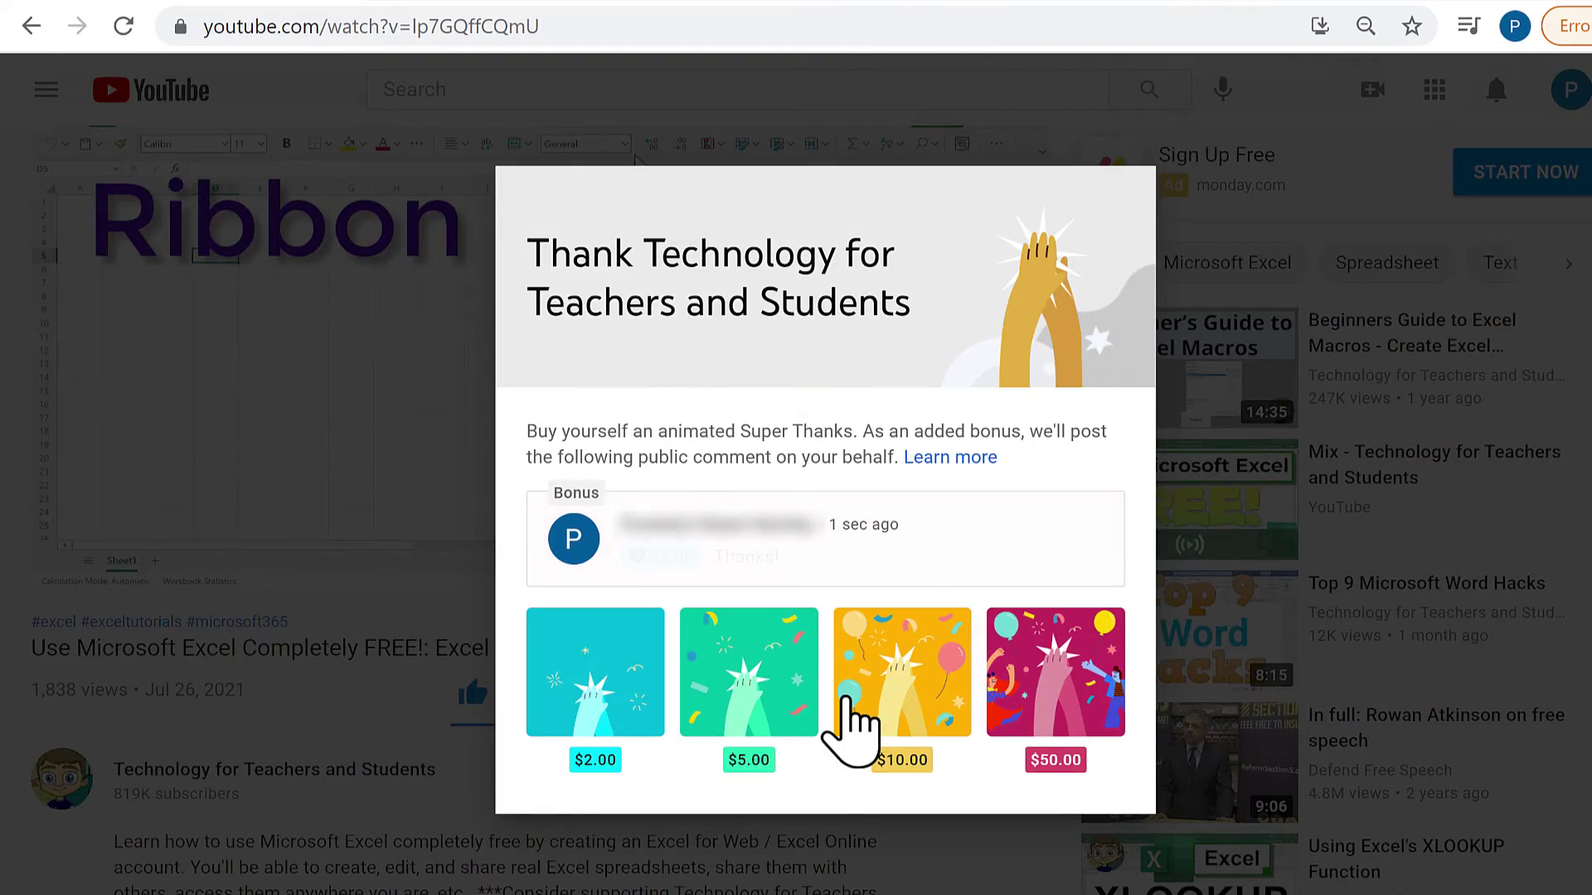